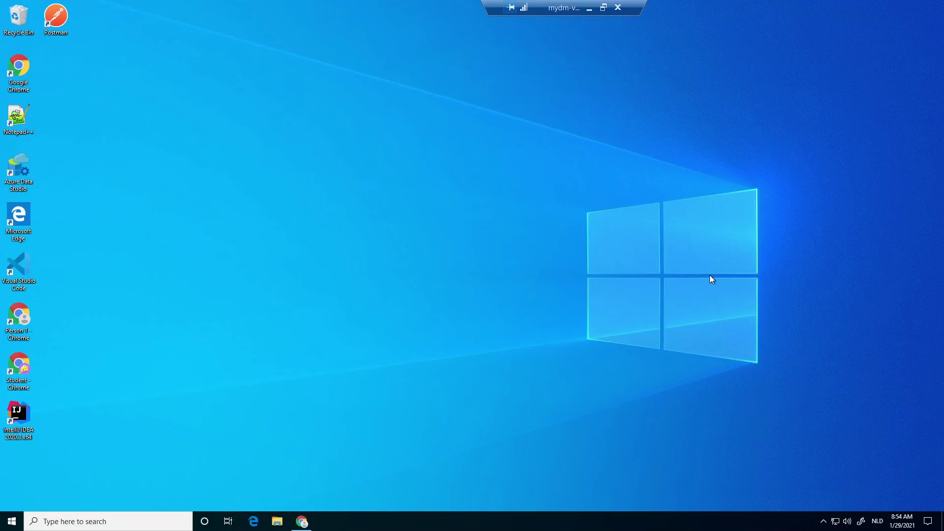
Step: Switch to Chrome and start creating a new virtual machine in the Azure portal
click(307, 523)
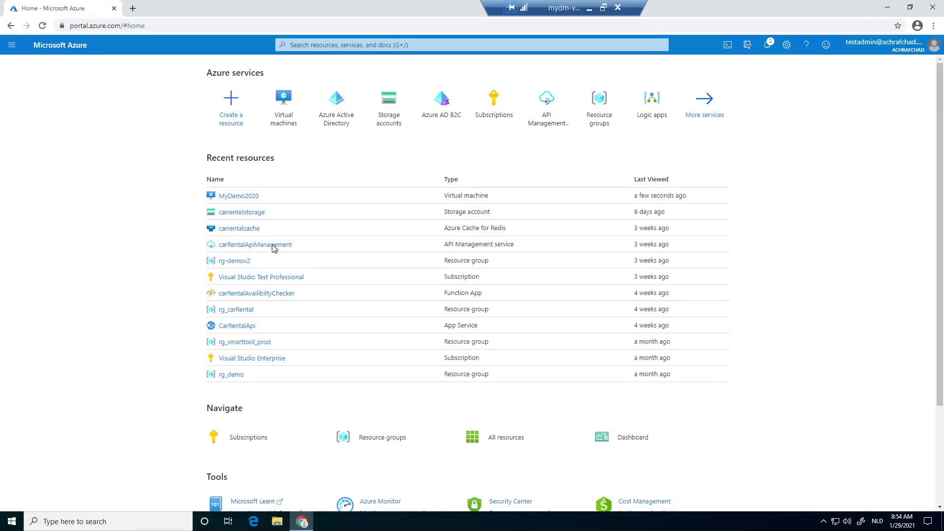
click(271, 109)
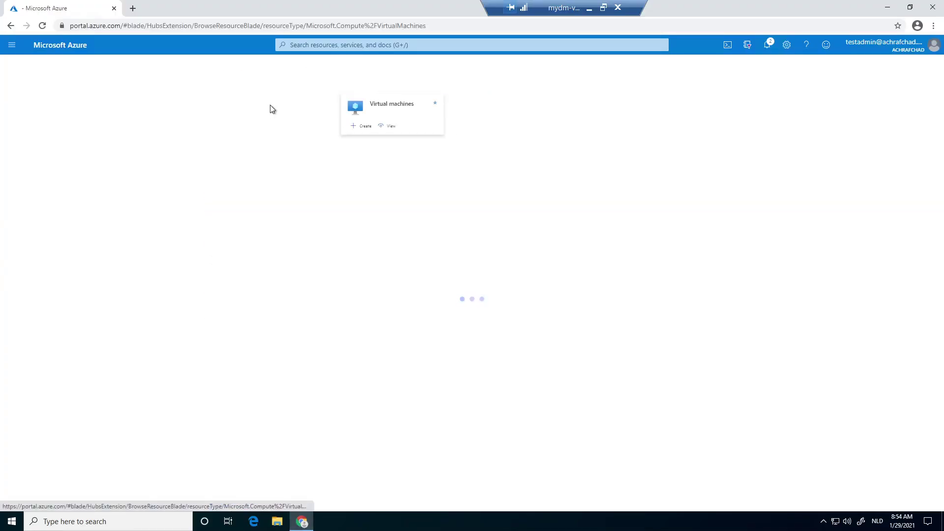
click(18, 111)
click(32, 123)
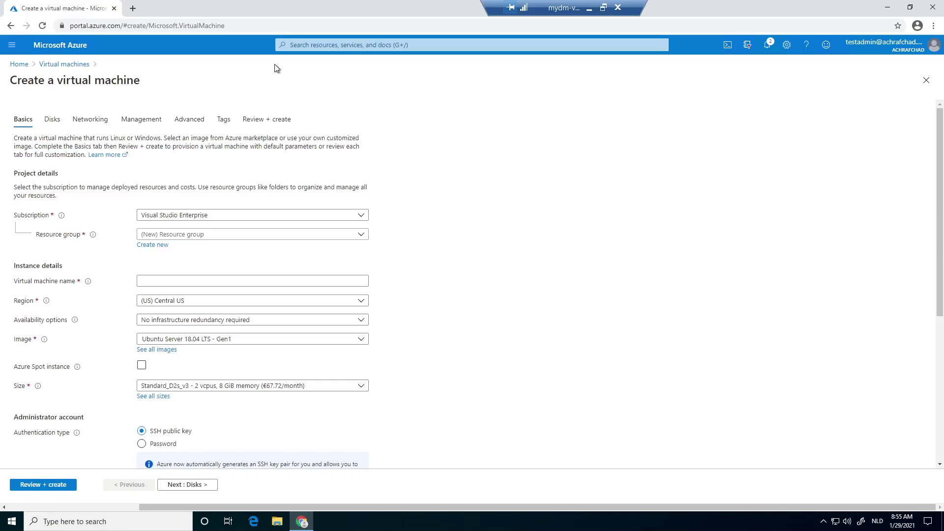
Step: Assign the virtual machine to the rg_demo resource group and name it Mydmvm21
click(284, 234)
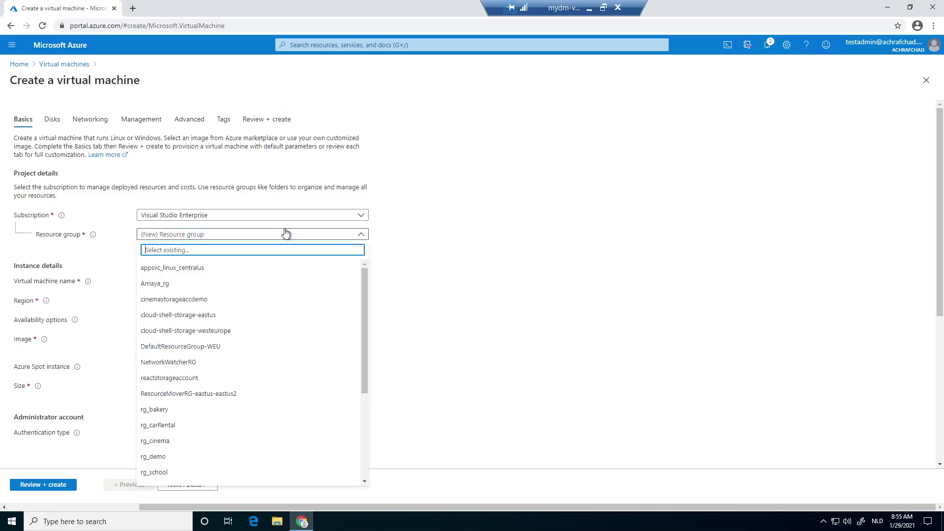
scroll(162, 305, down, 3)
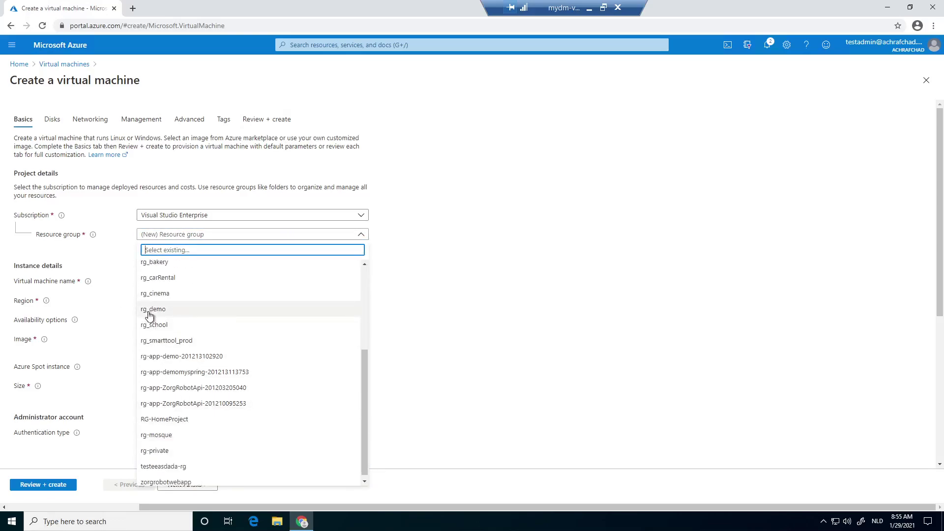
key(Escape)
click(153, 281)
text(Mydmv)
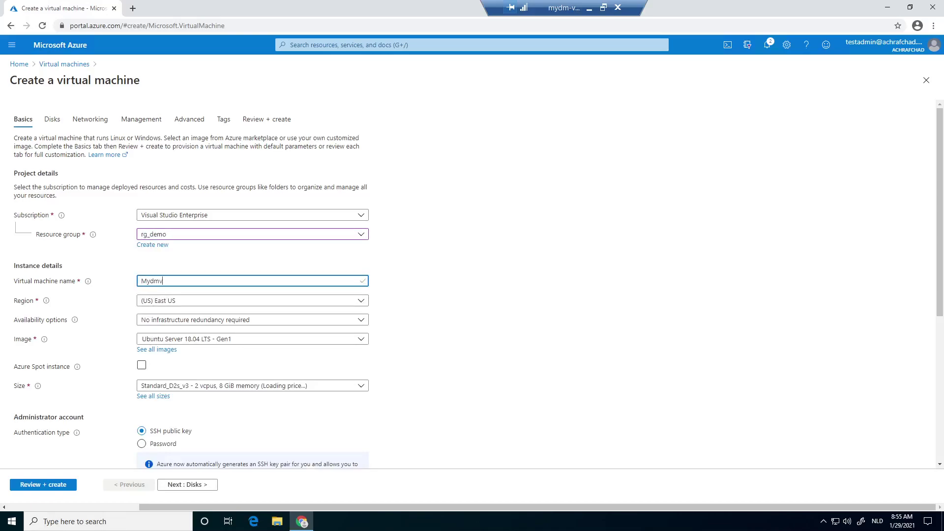
text(m21)
Step: Read the explanation of the availability options and set the virtual machine's option to Availability set
click(157, 322)
click(75, 320)
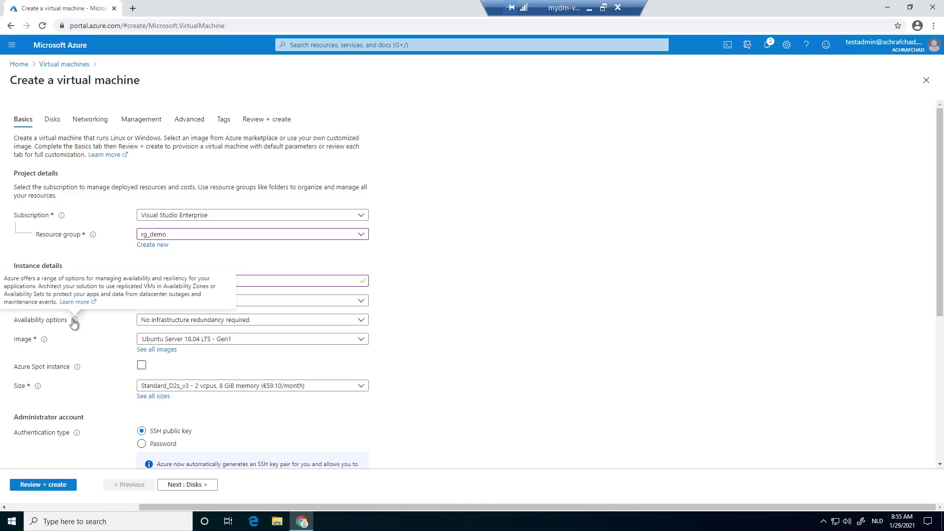
click(158, 320)
click(160, 320)
click(160, 321)
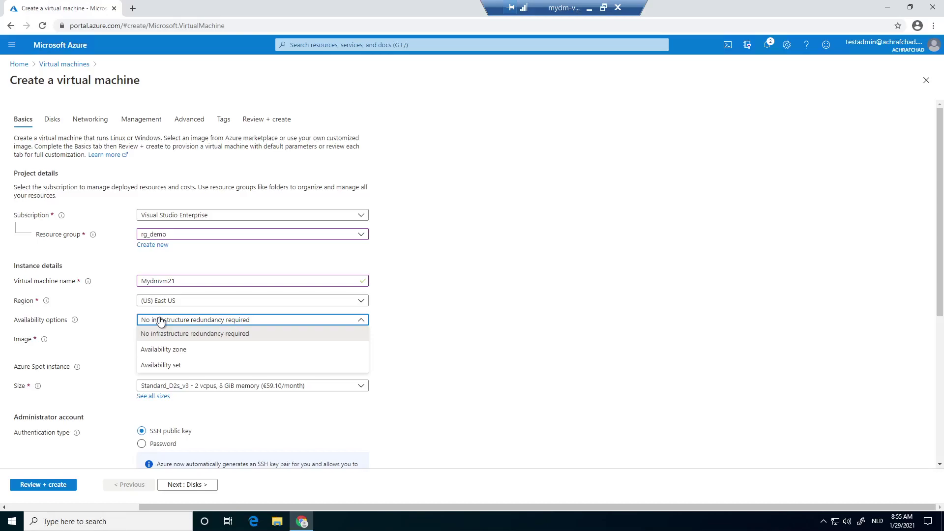
click(169, 364)
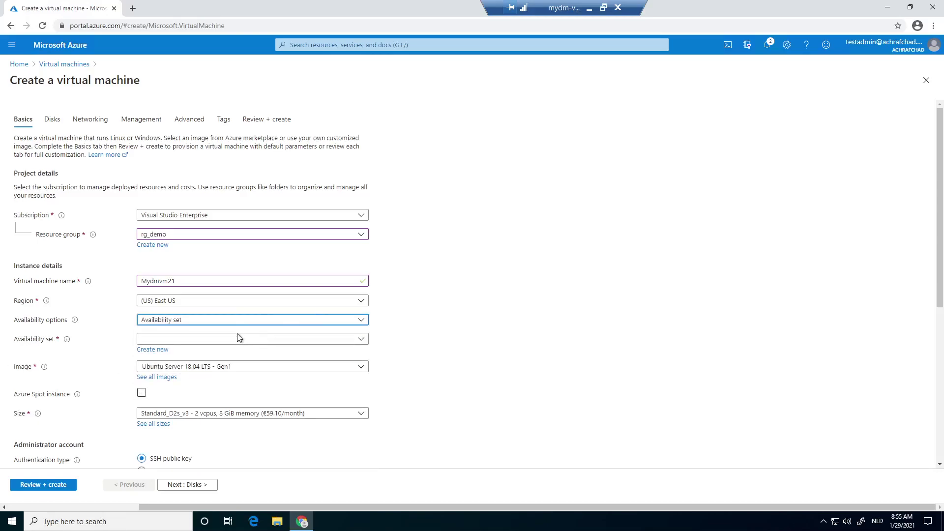
Step: Create a new availability set named mysetvmdm for the virtual machine, checking the explanations of fault and update domains
click(152, 349)
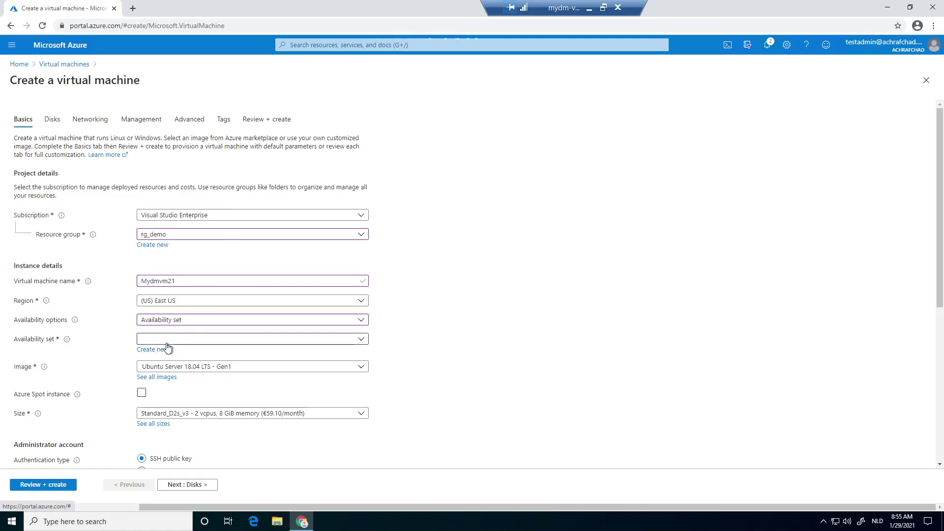
click(159, 350)
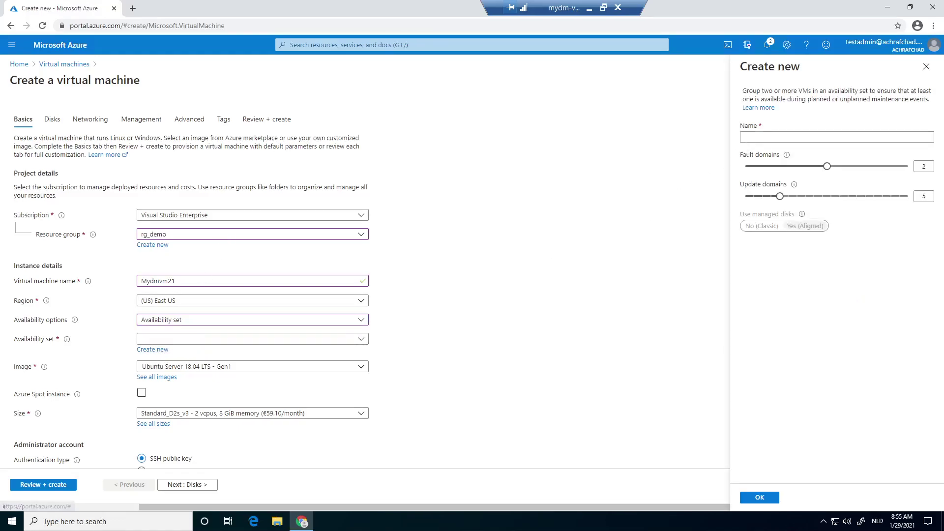
click(792, 137)
text(my)
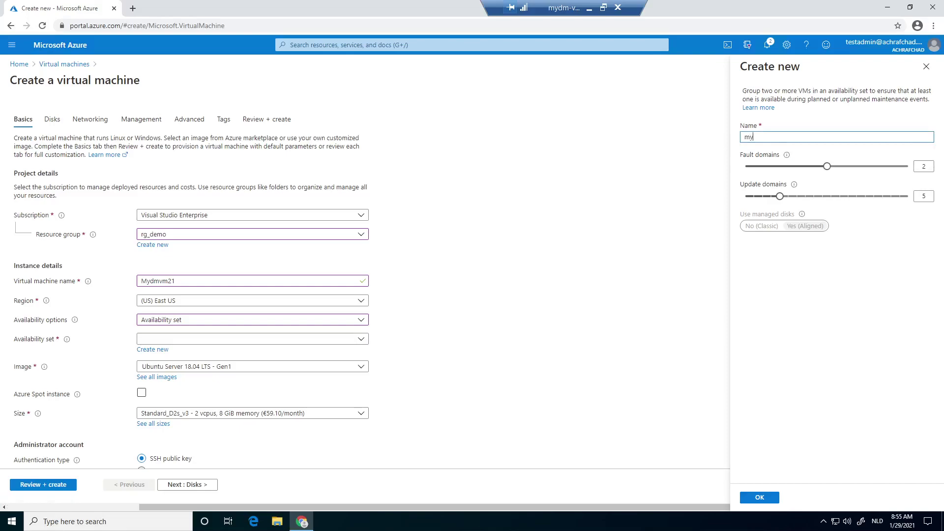
text(setvmdm)
mouse_move(786, 157)
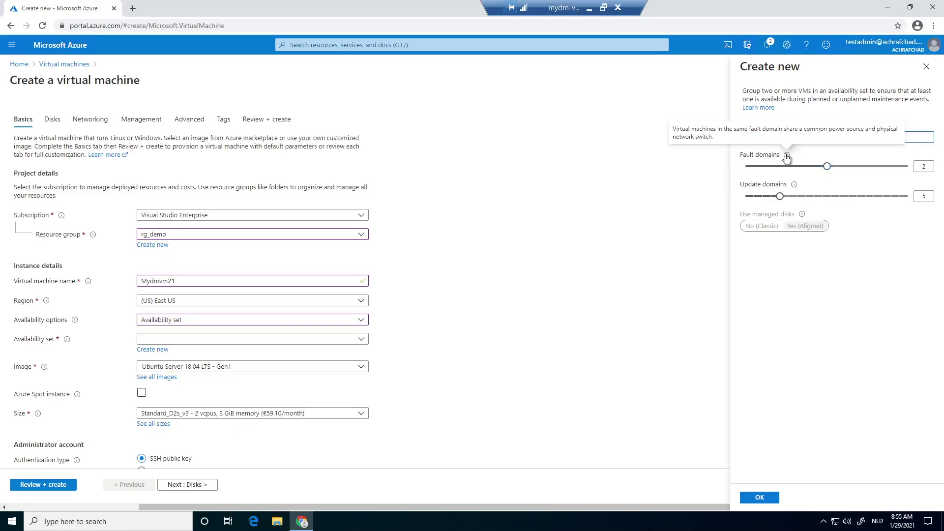
mouse_move(792, 186)
click(768, 498)
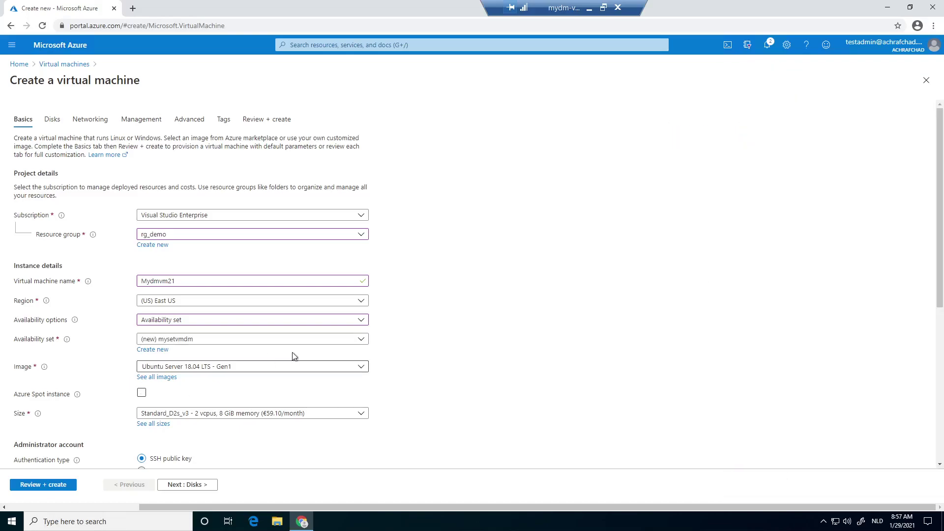
Step: Review the remaining basic settings and create the virtual machine, downloading the private key of its new key pair
scroll(231, 354, down, 2)
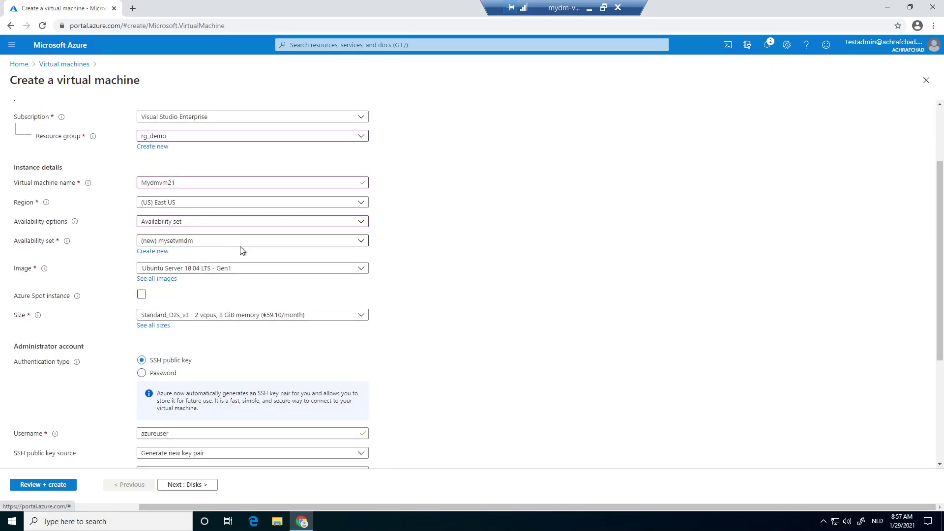
scroll(197, 226, down, 2)
scroll(160, 238, down, 2)
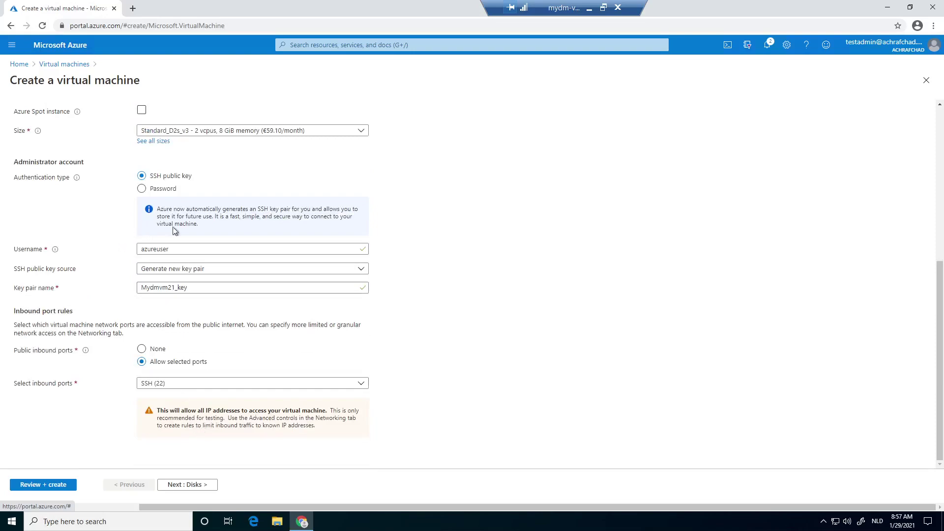
click(46, 485)
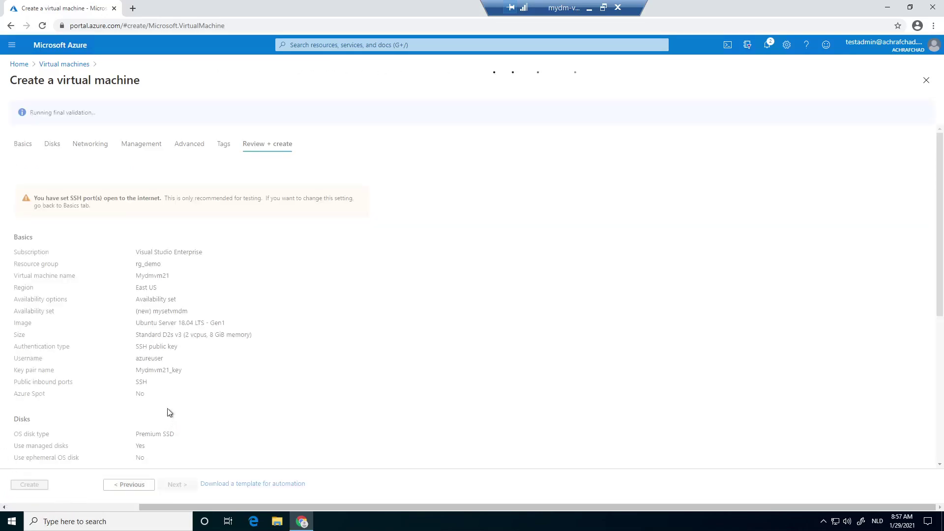
click(44, 485)
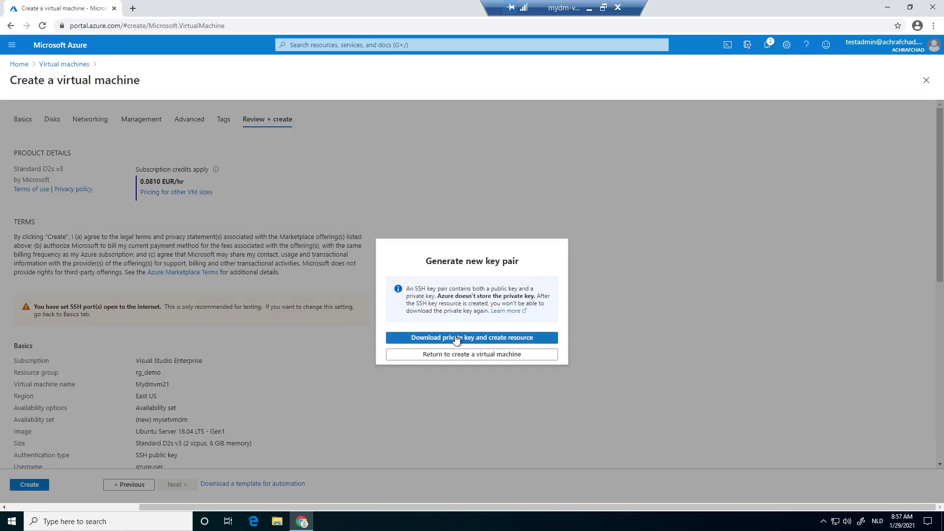
click(456, 338)
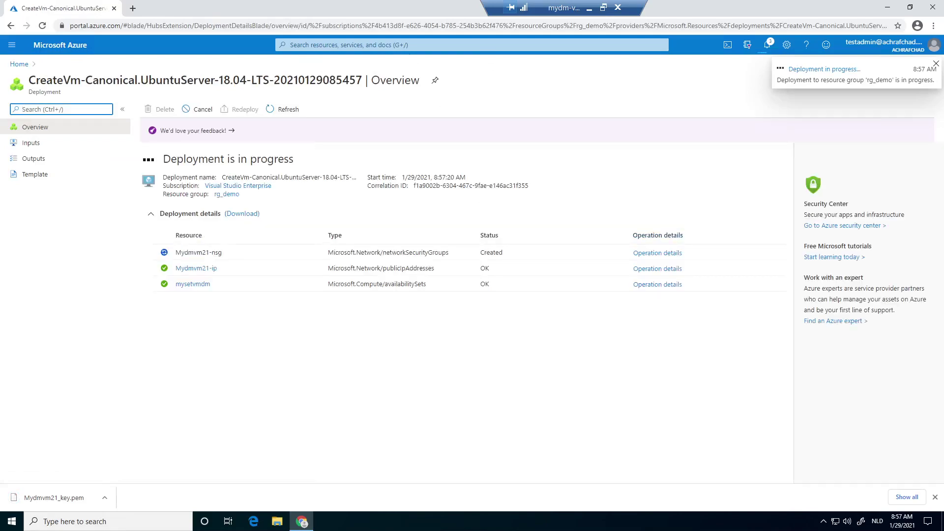
Step: Find the Marketplace service through the portal search and open it
click(327, 45)
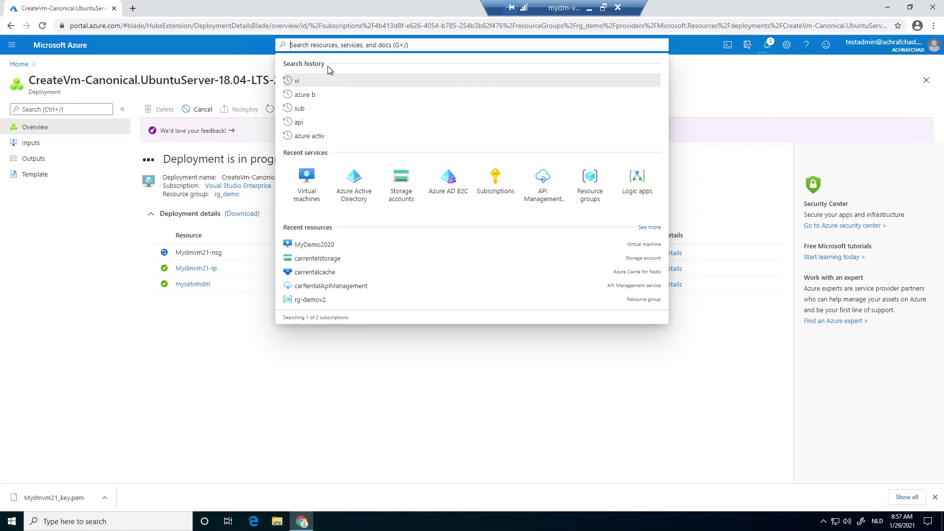
text(masr)
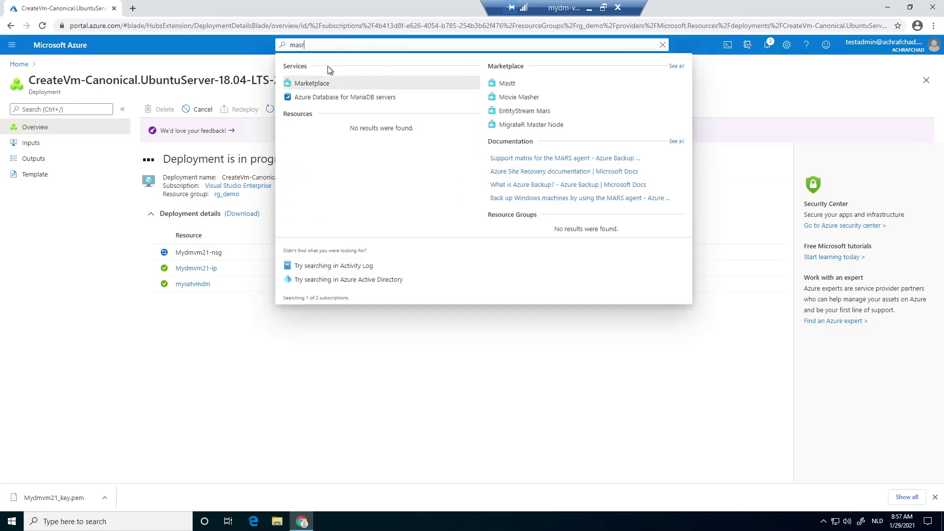
key(Return)
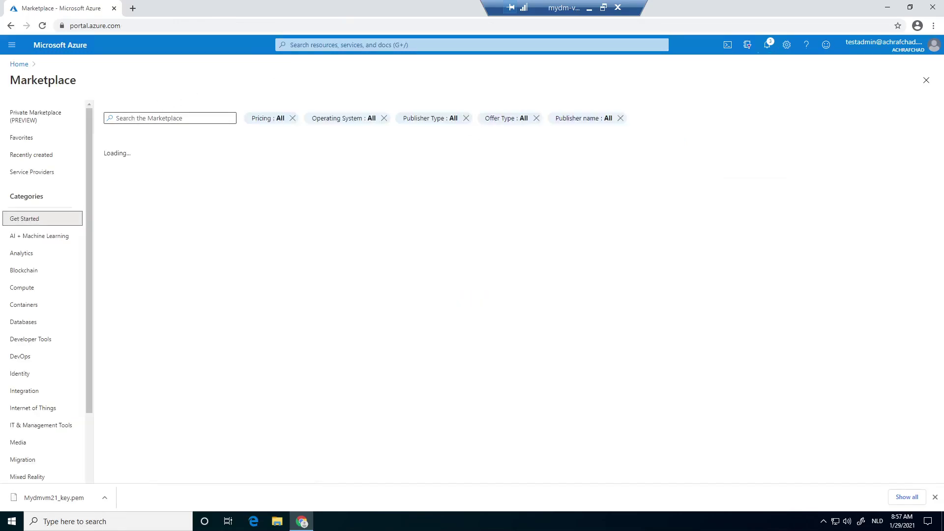
Step: Search the Marketplace for Availability Set and start creating Microsoft's Availability Set resource
text(avau)
key(BackSpace)
key(BackSpace)
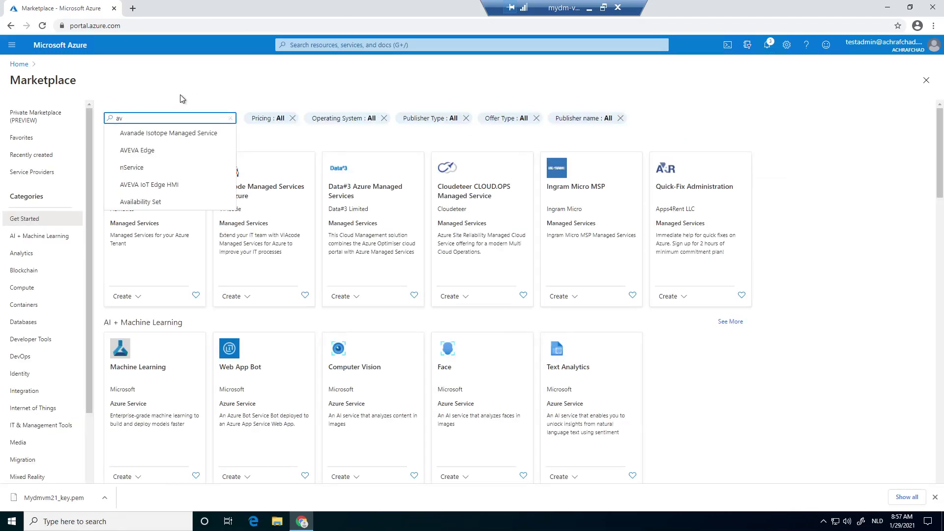
text(ai)
key(Down)
key(Down)
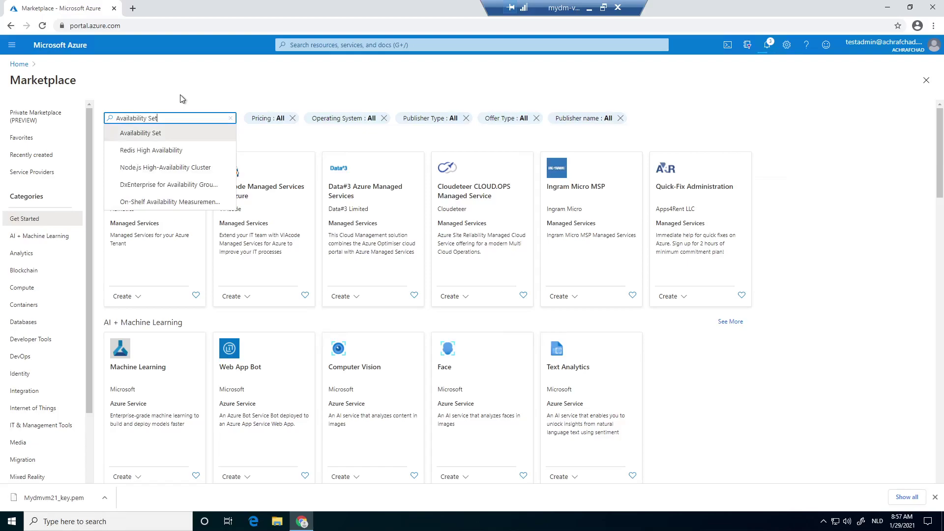
key(Up)
key(Return)
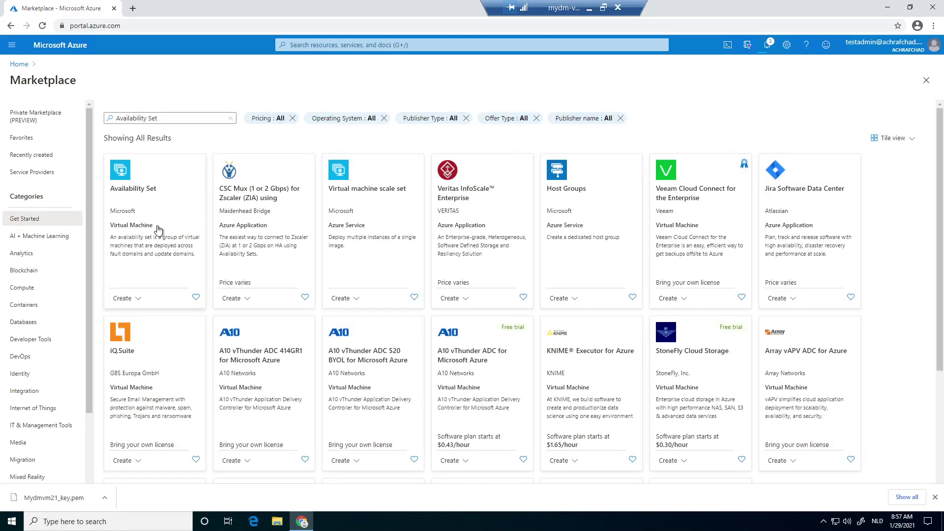
click(157, 230)
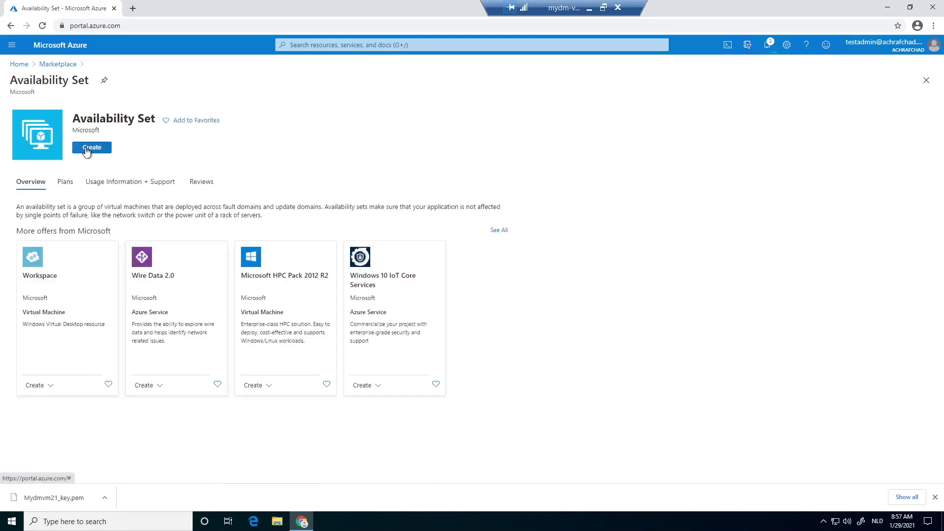
click(87, 148)
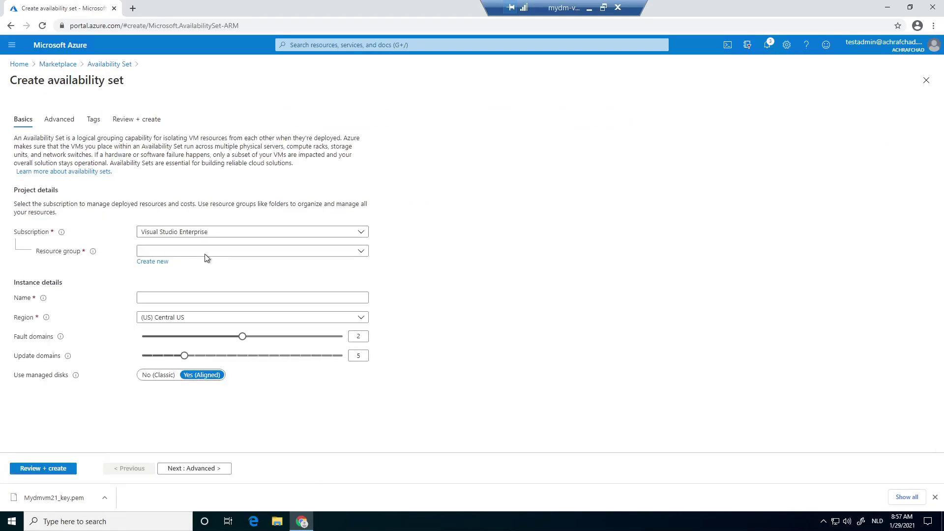
Step: Assign the availability set to the rg_demo resource group and name it mytestset
click(199, 256)
scroll(186, 440, down, 3)
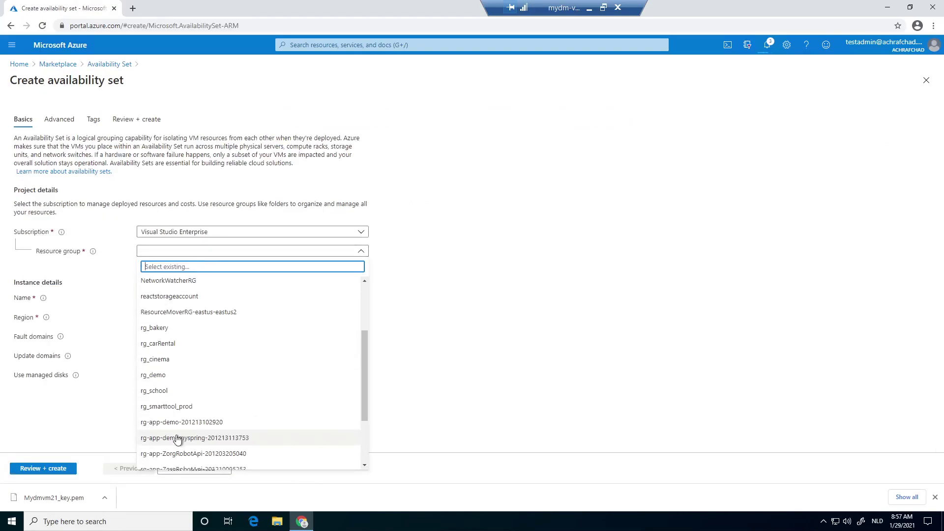
click(167, 376)
click(190, 298)
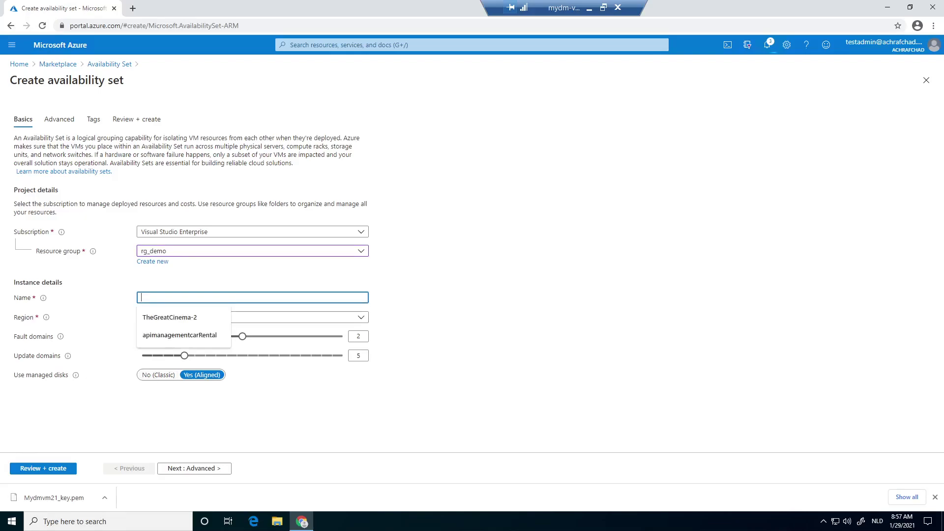
text(mytestset)
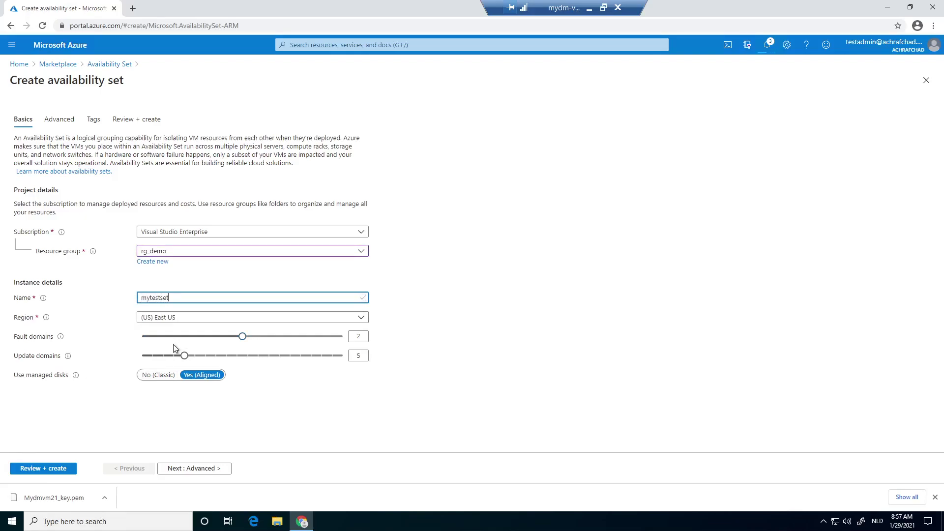
Step: Review and create the mytestset availability set, and open the deployed resource
click(179, 468)
click(55, 469)
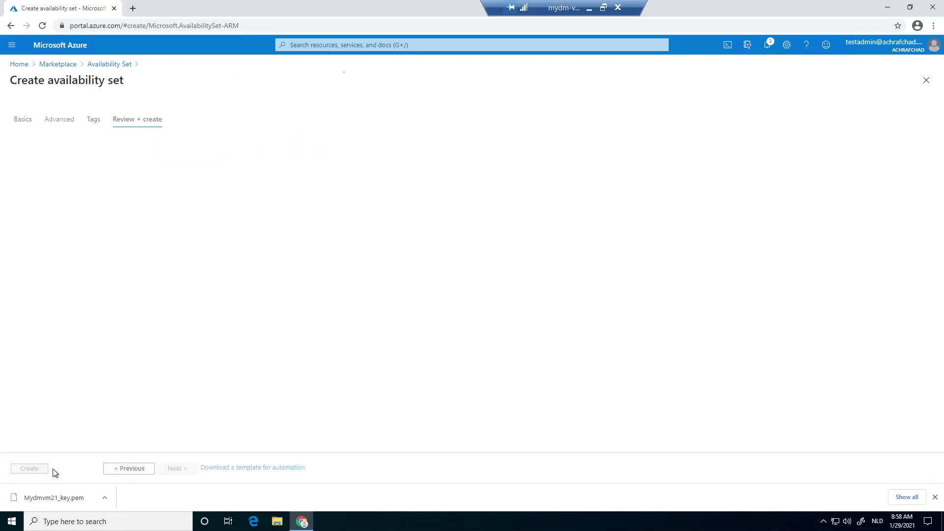
click(31, 468)
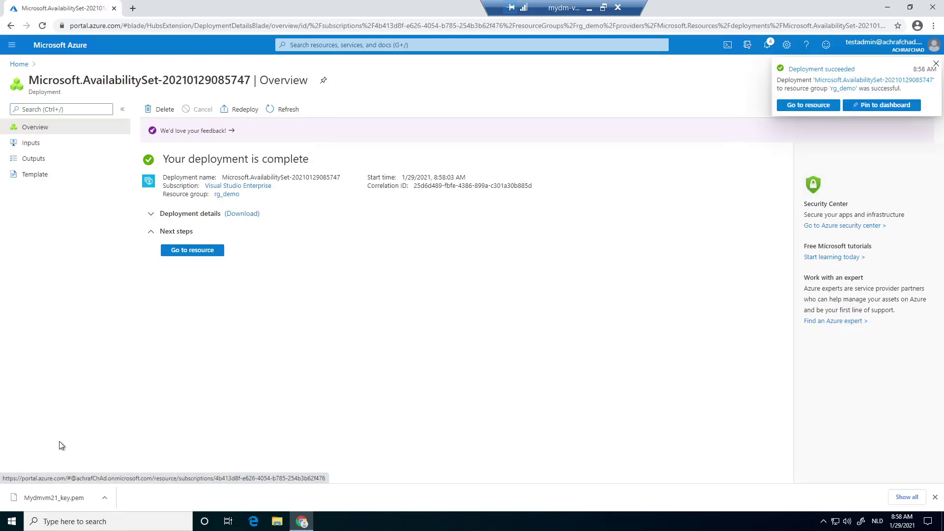
click(204, 251)
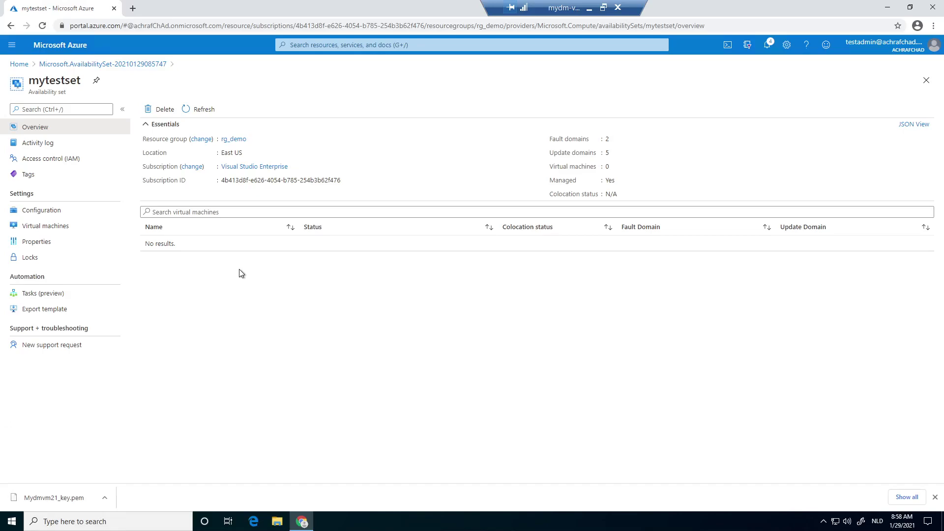
Step: Open the newly deployed Ubuntu virtual machine from its deployment notification
click(766, 45)
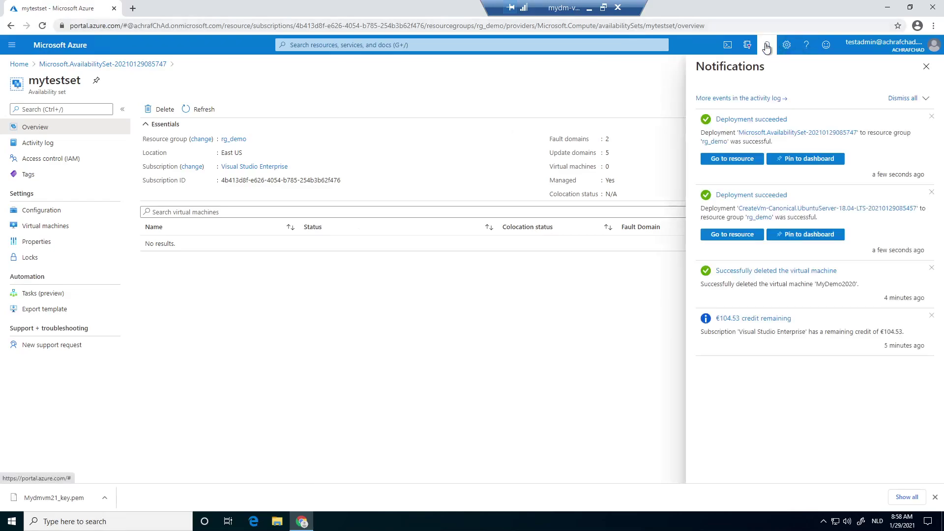
click(727, 236)
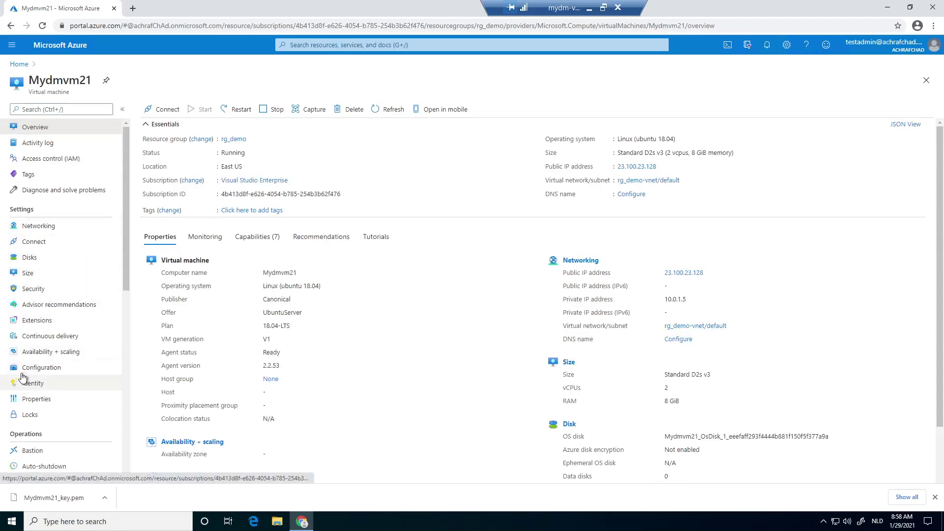
Step: Examine the Mydmvm21 virtual machine's availability and scaling settings, and open its auto-shutdown schedule from the capabilities overview
click(53, 357)
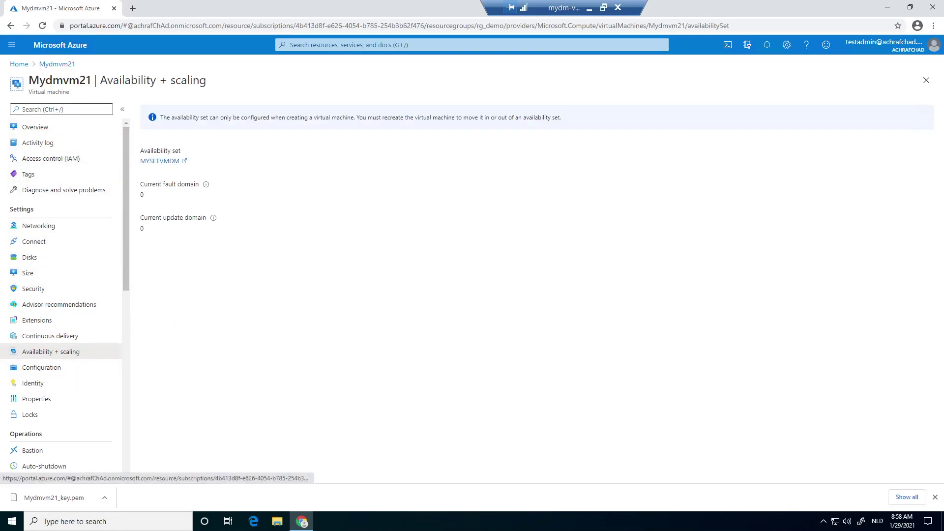
click(58, 127)
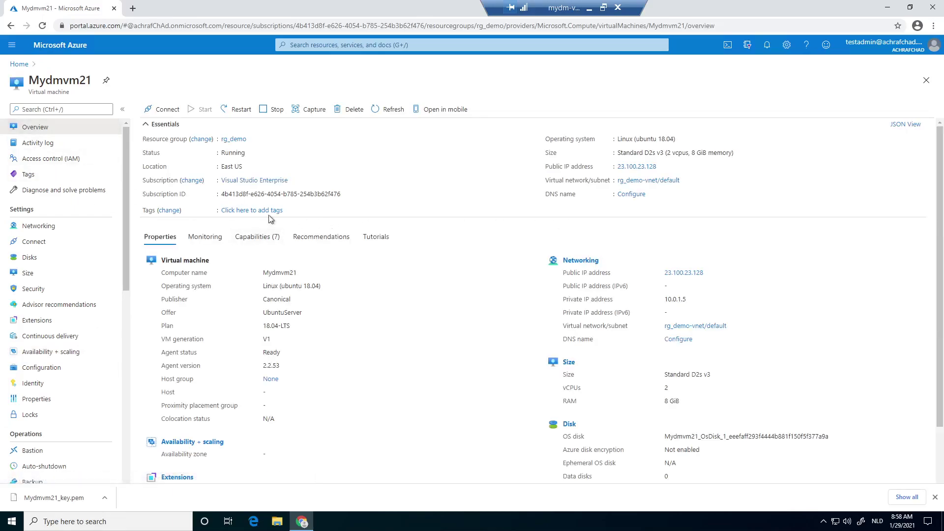
click(209, 239)
click(252, 237)
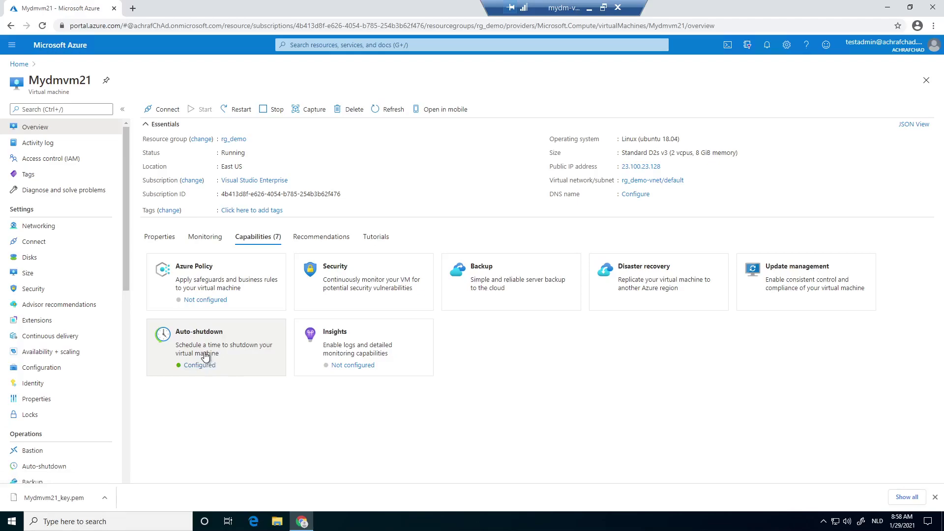
click(230, 347)
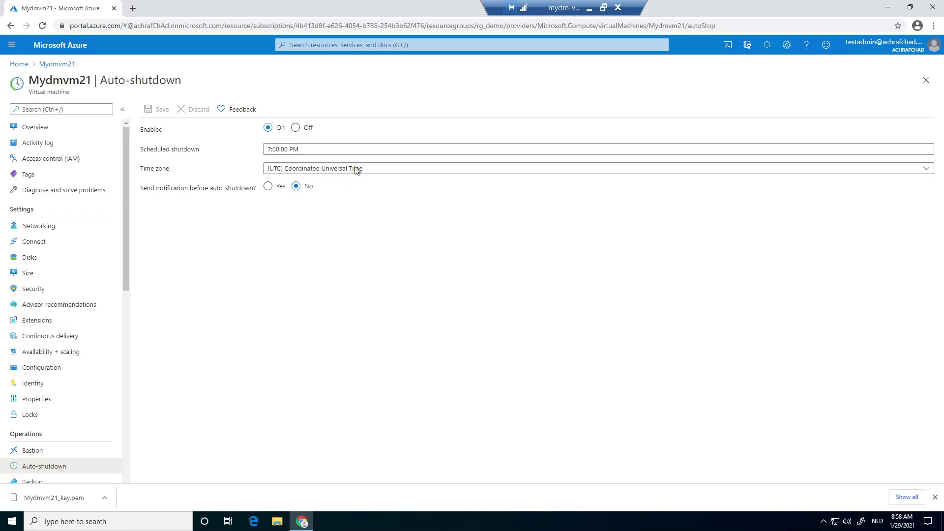
click(268, 187)
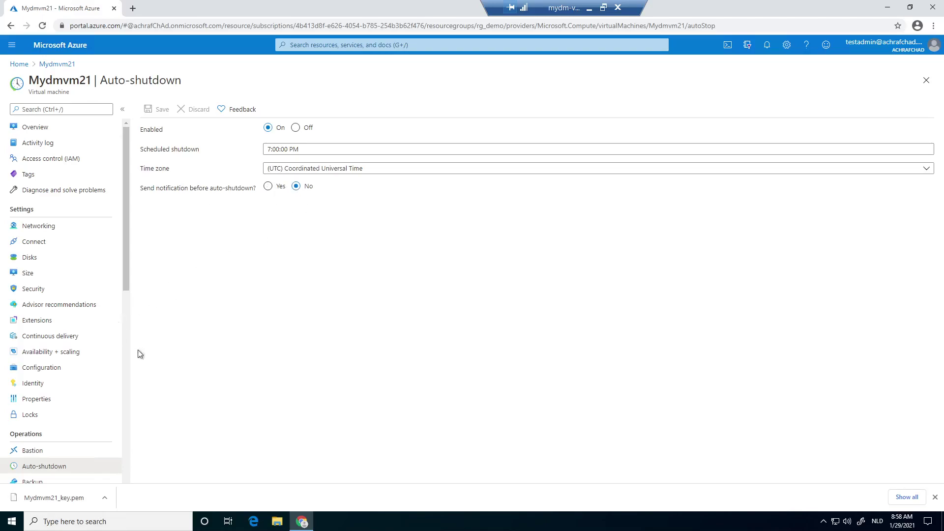
Step: Inspect Mydmvm21's configuration settings and the inbound port rules of its networking
click(33, 370)
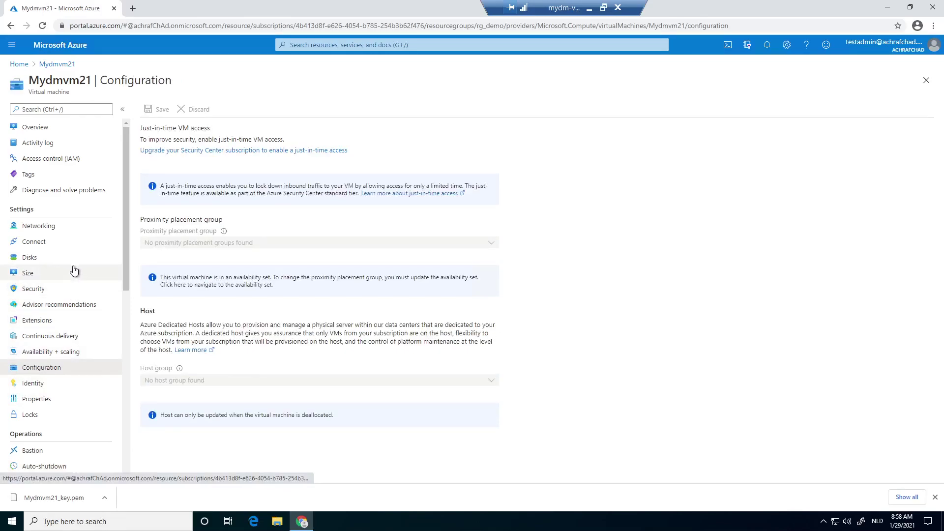
click(76, 225)
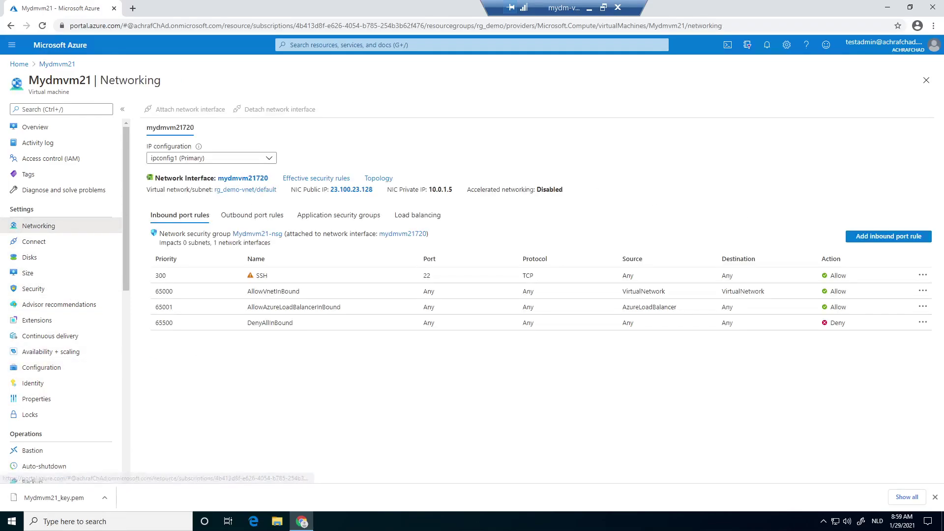